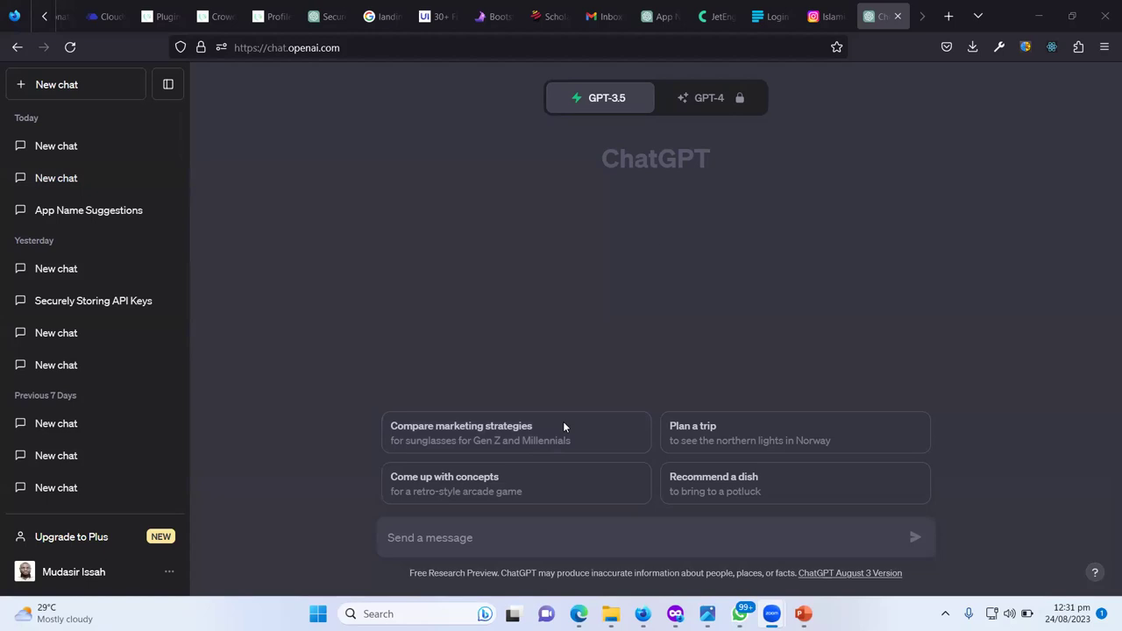
Minimize the browser, open the Windows Project display options and move through the projection modes.
click(633, 474)
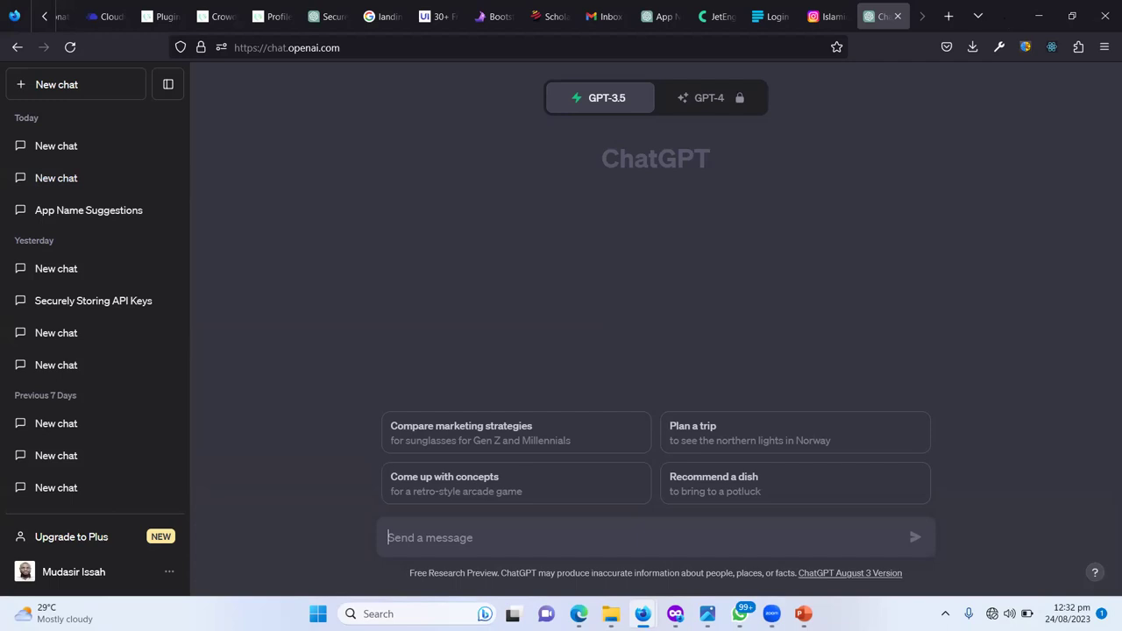
click(1037, 16)
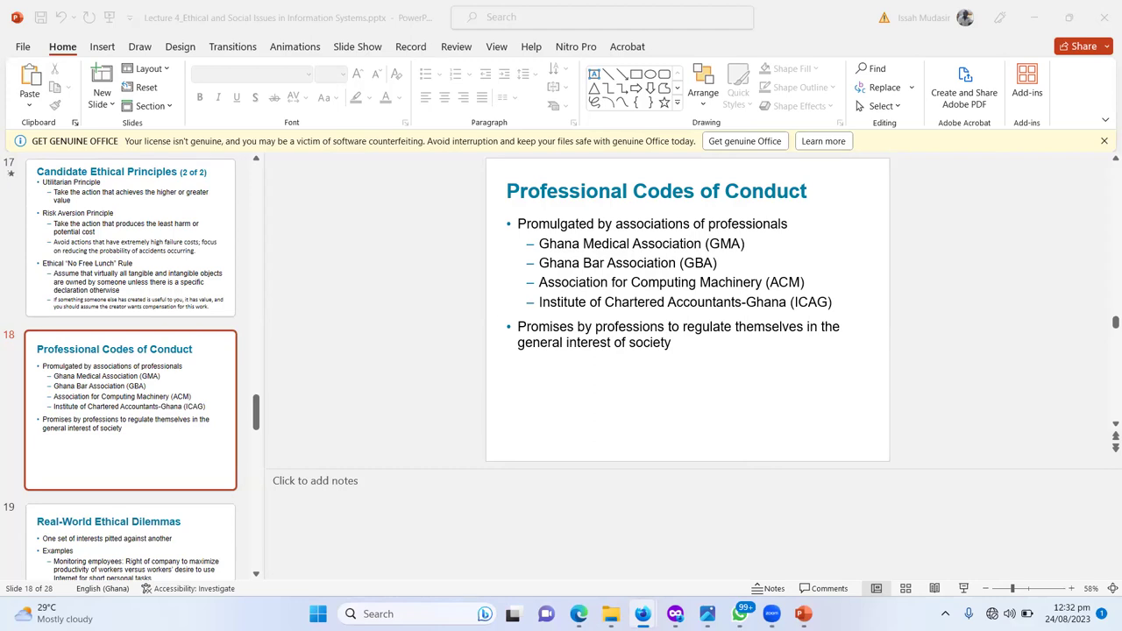
key(super+p)
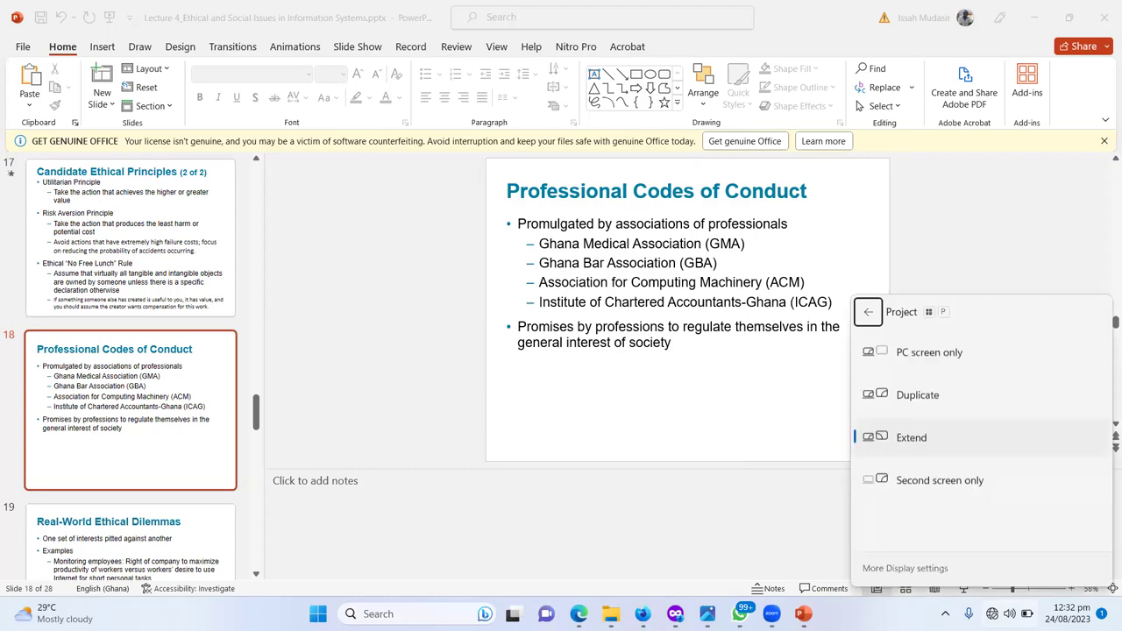
key(Down)
key(Down)
key(Down)
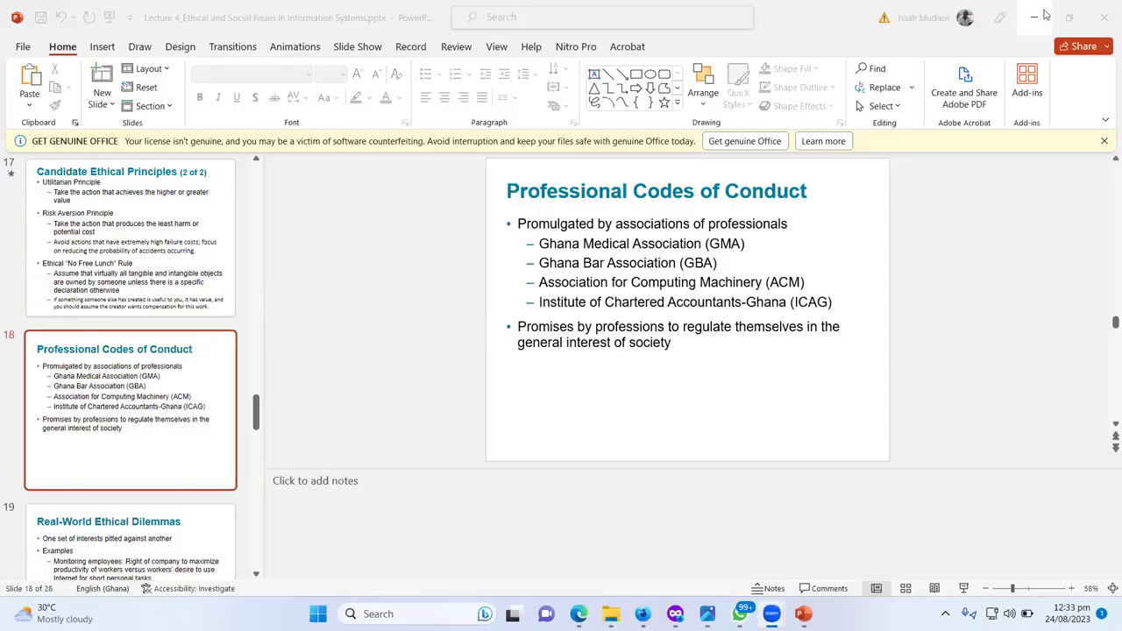
Return to the browser and ask ChatGPT for a 2500 - 3000 word case study on an organisation adopting technology to solve a problem, with key lessons for managers.
click(1034, 13)
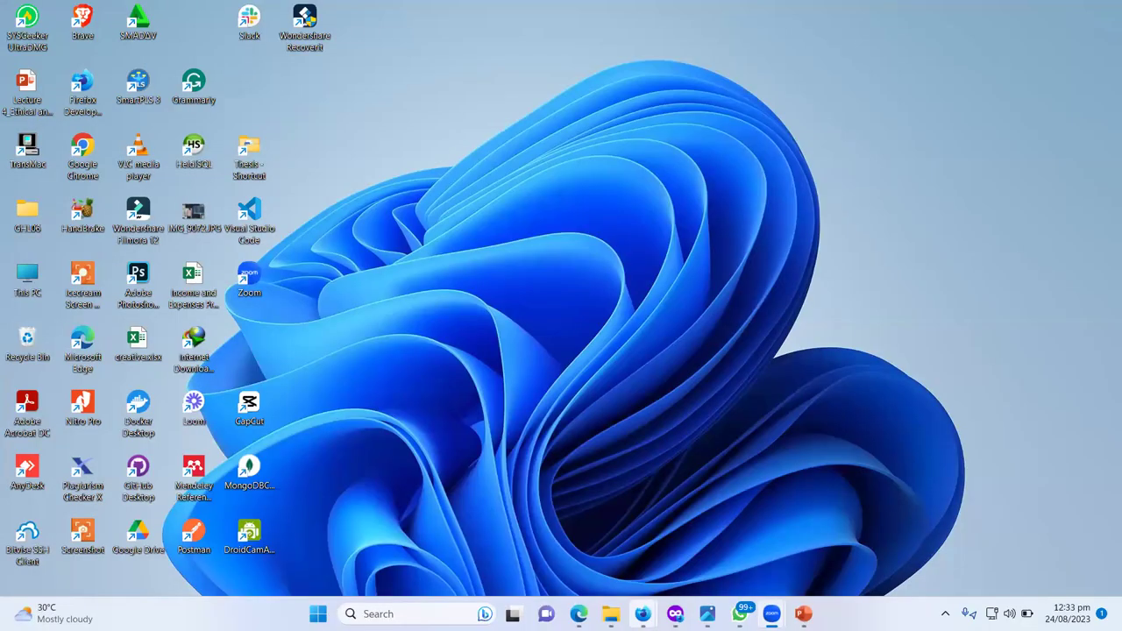
click(643, 614)
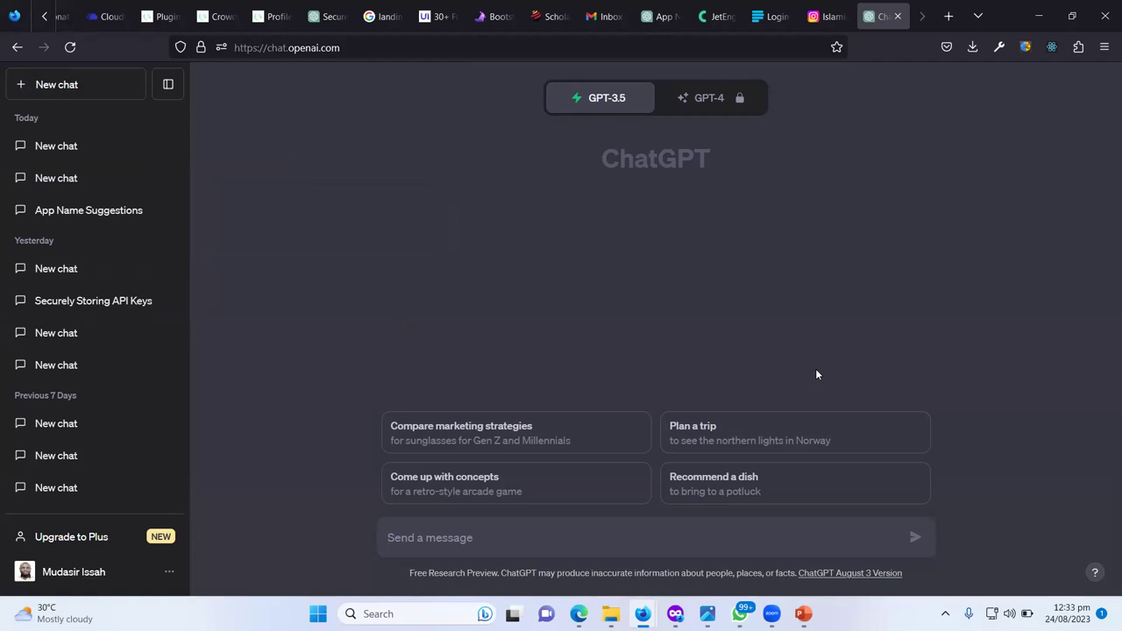
text(write a case study o)
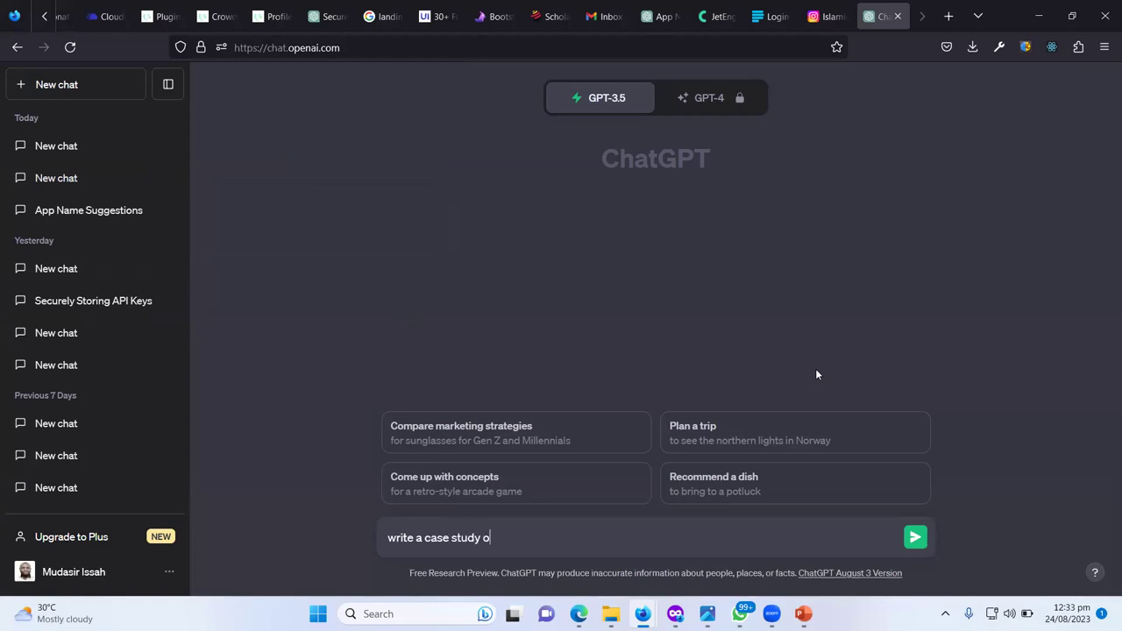
text(f about 2500 - 3000 wo)
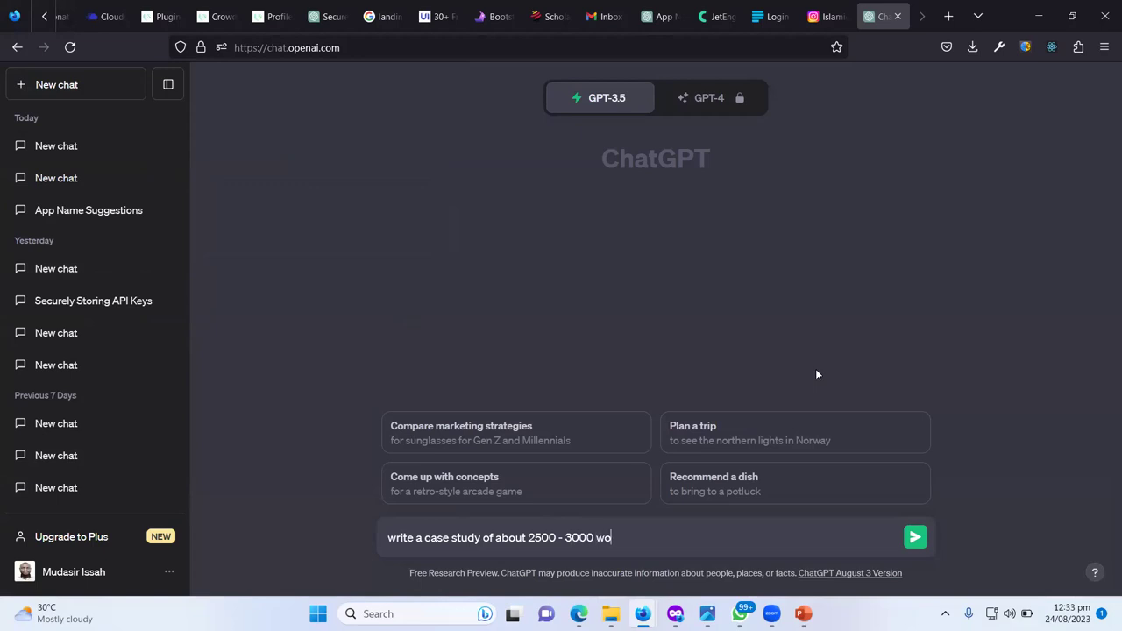
text(rds of an)
text(oganisation that has adopted a te)
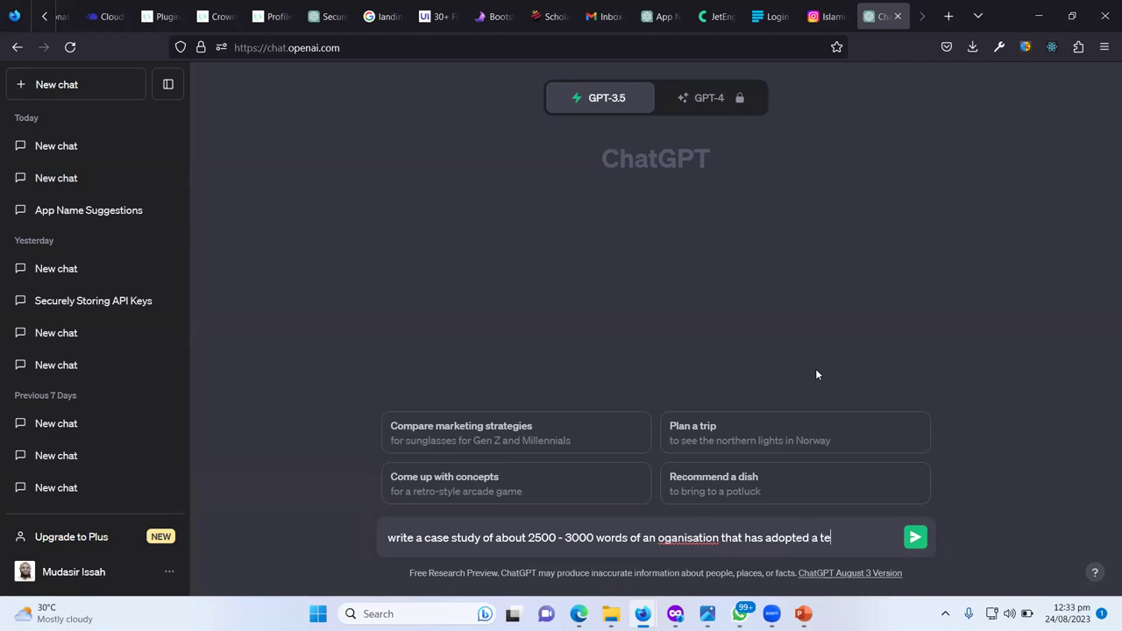
text(chnology to )
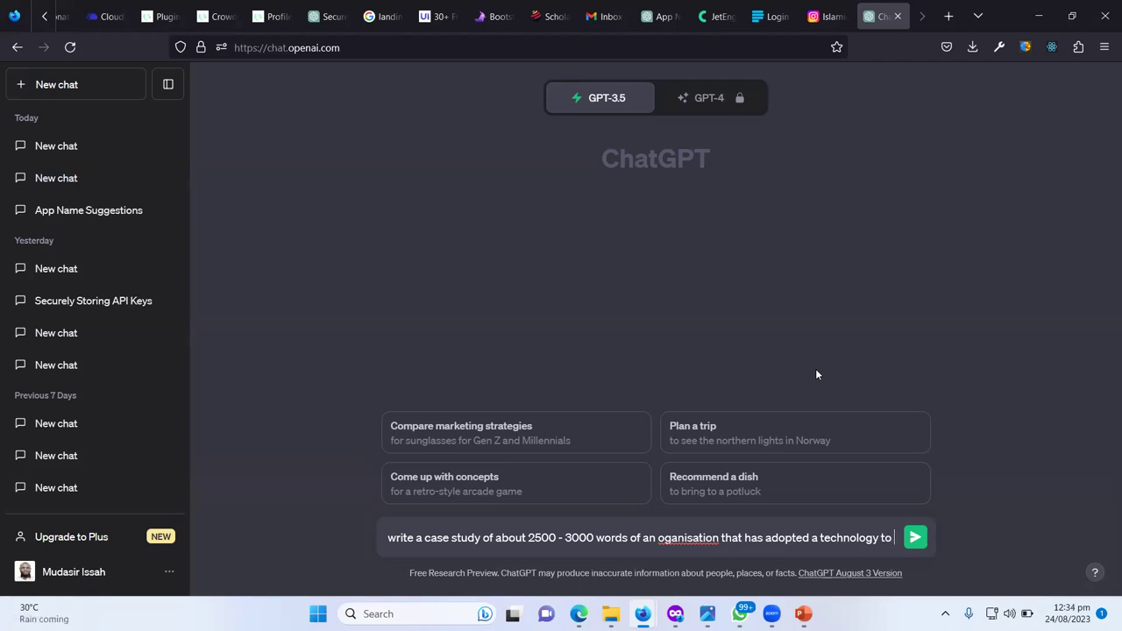
text(solve)
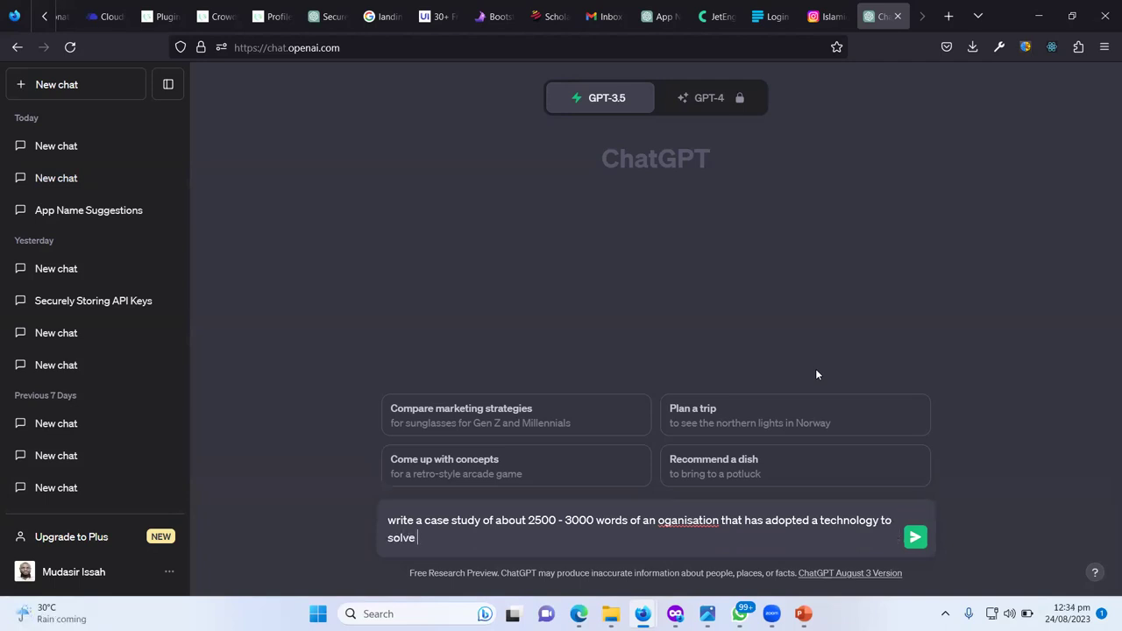
text( an organisational problem)
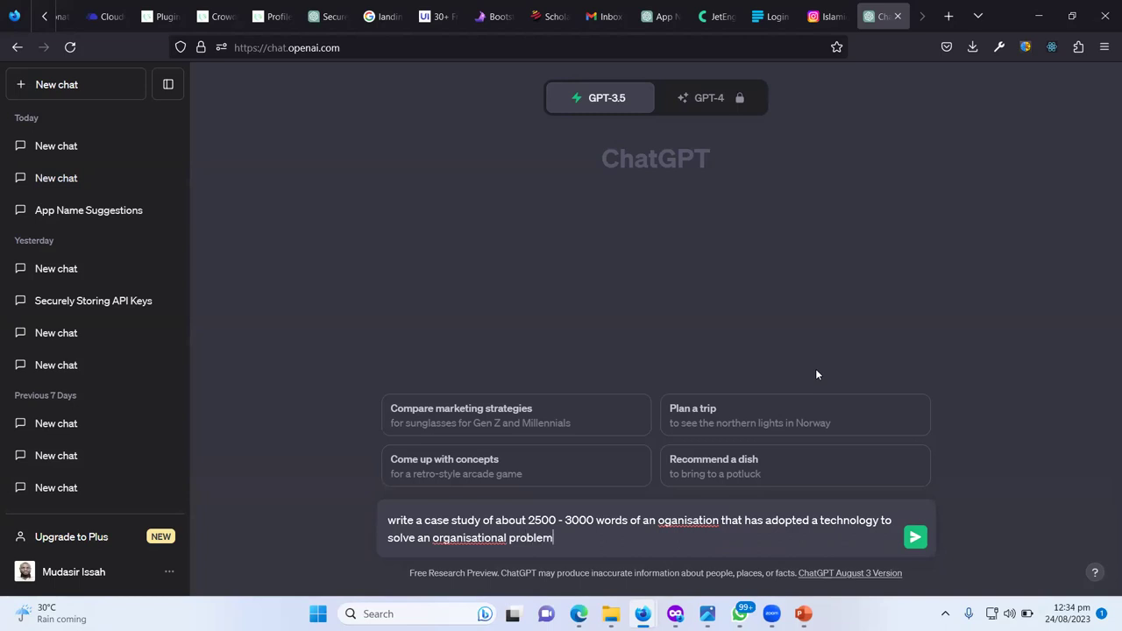
text(. Identify key lessons for managers)
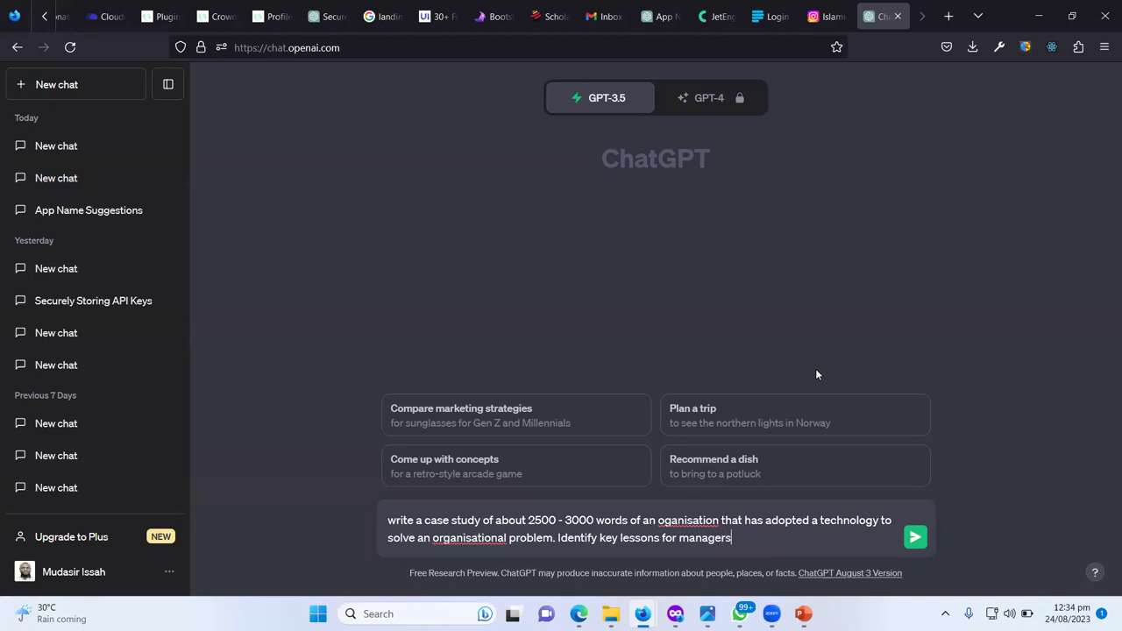
key(Return)
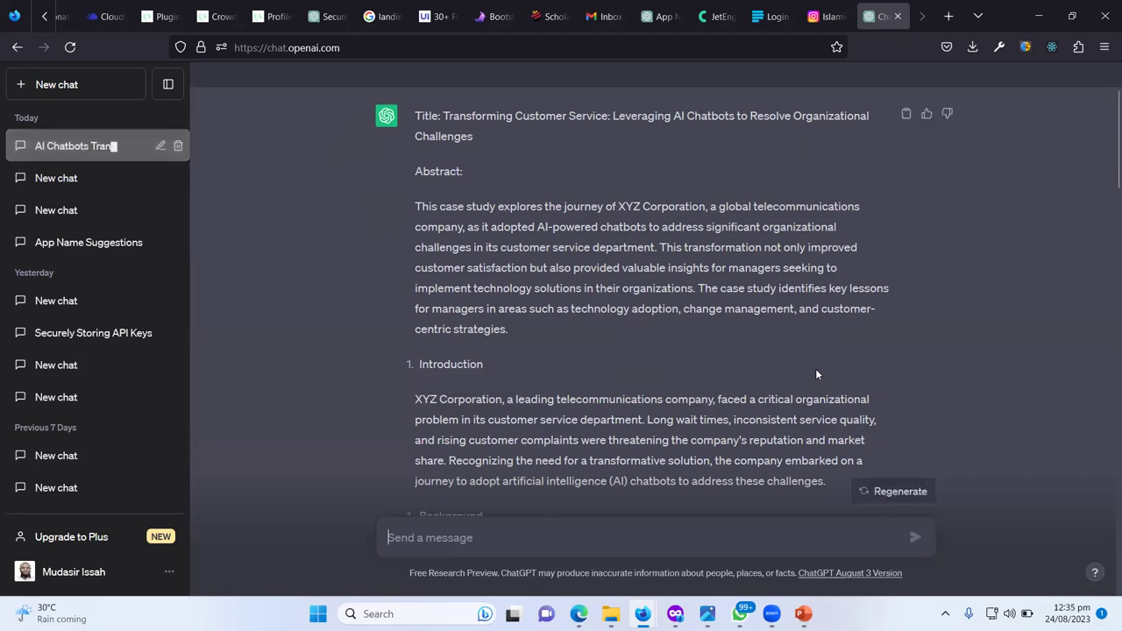
Zoom the ChatGPT page to 133% in the browser.
click(1104, 48)
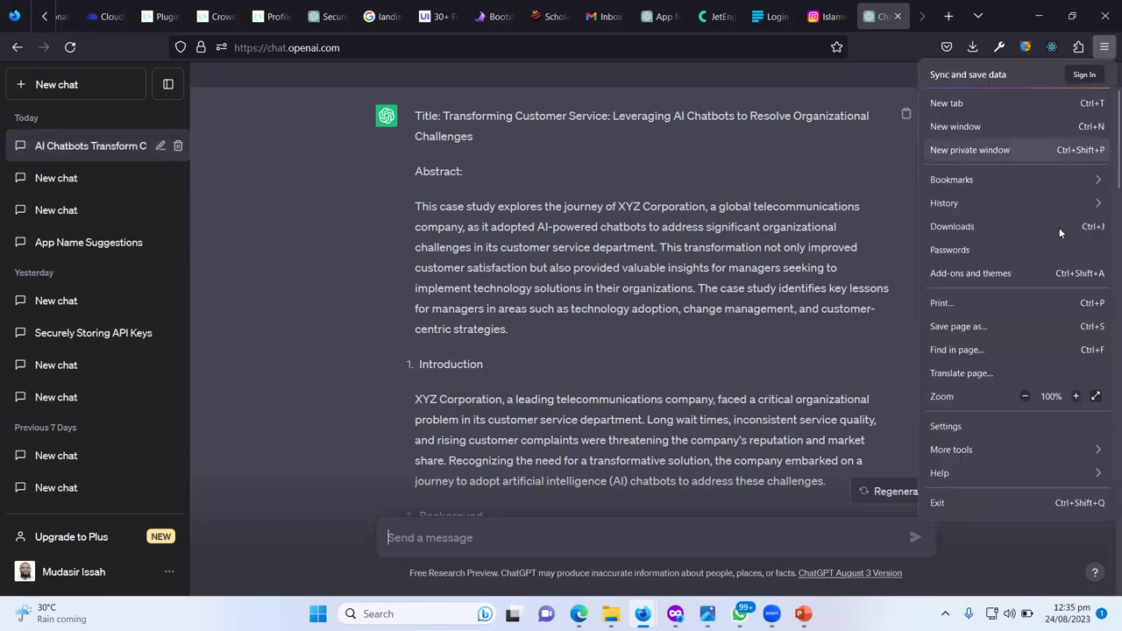
click(1076, 396)
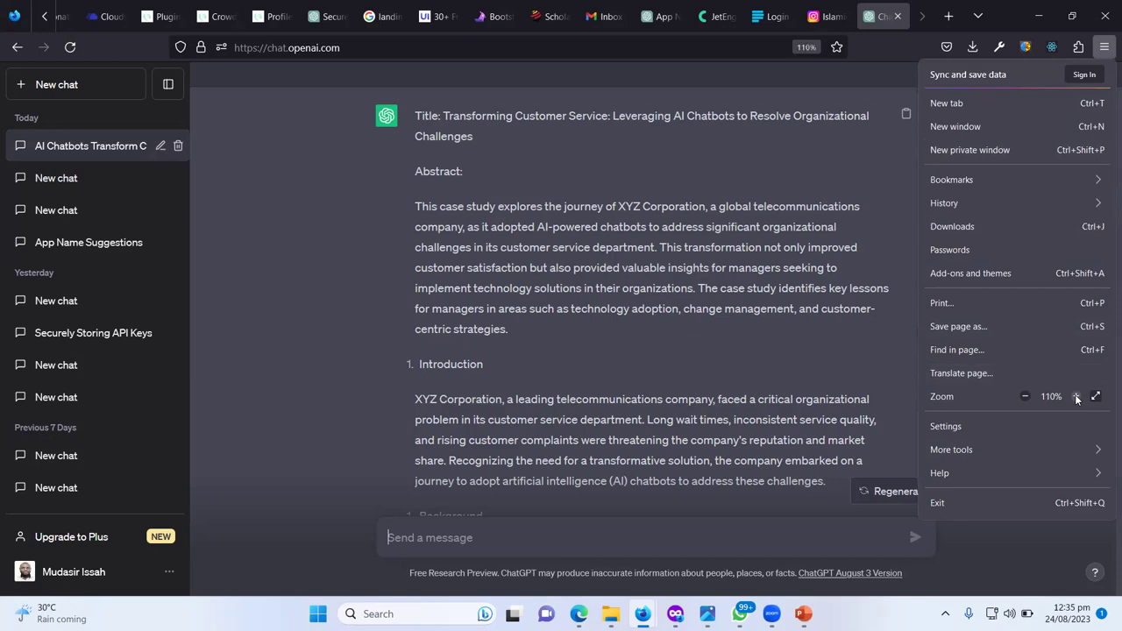
click(1076, 396)
click(1076, 396)
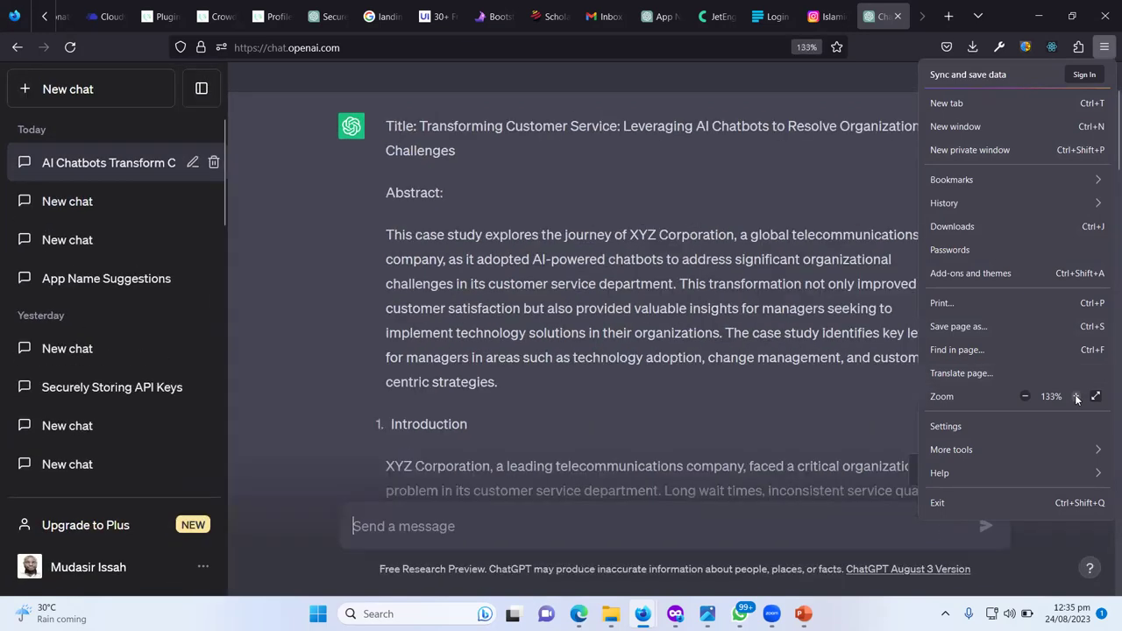
click(726, 305)
Skim the generated case study through to its conclusion, then review its title, abstract and introduction.
scroll(726, 304, down, 15)
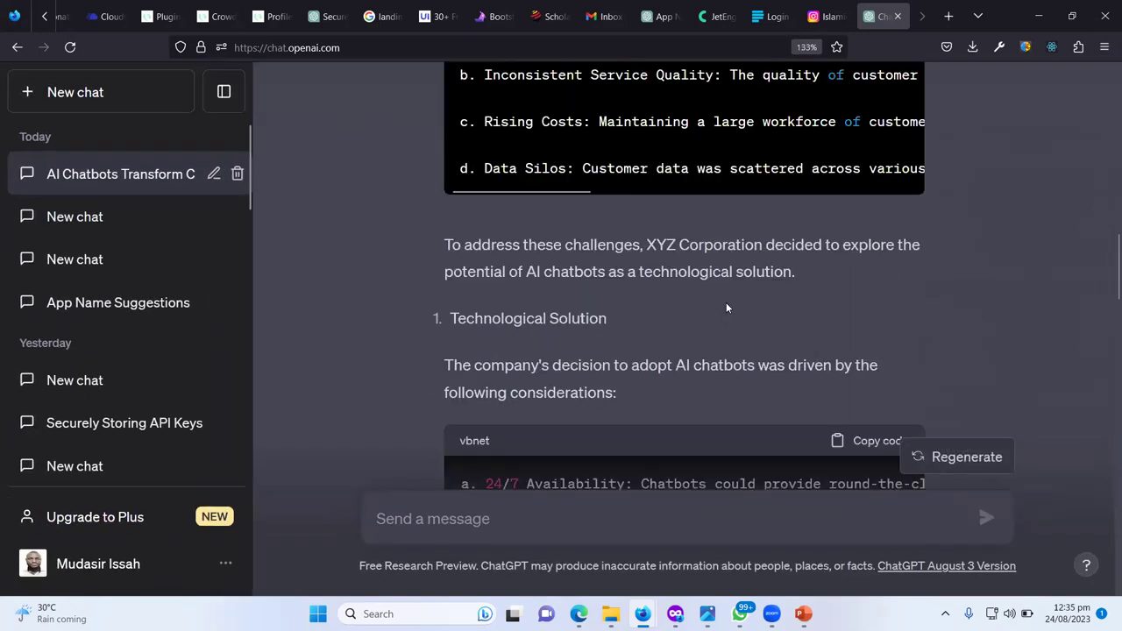
scroll(726, 306, up, 2)
scroll(726, 307, up, 6)
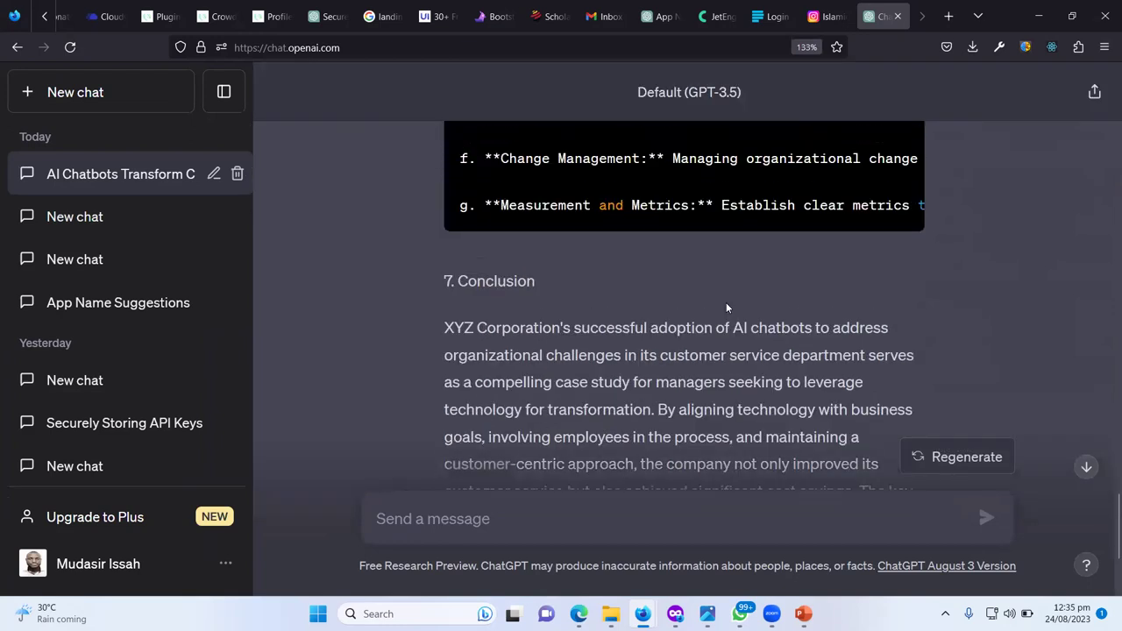
scroll(727, 304, up, 10)
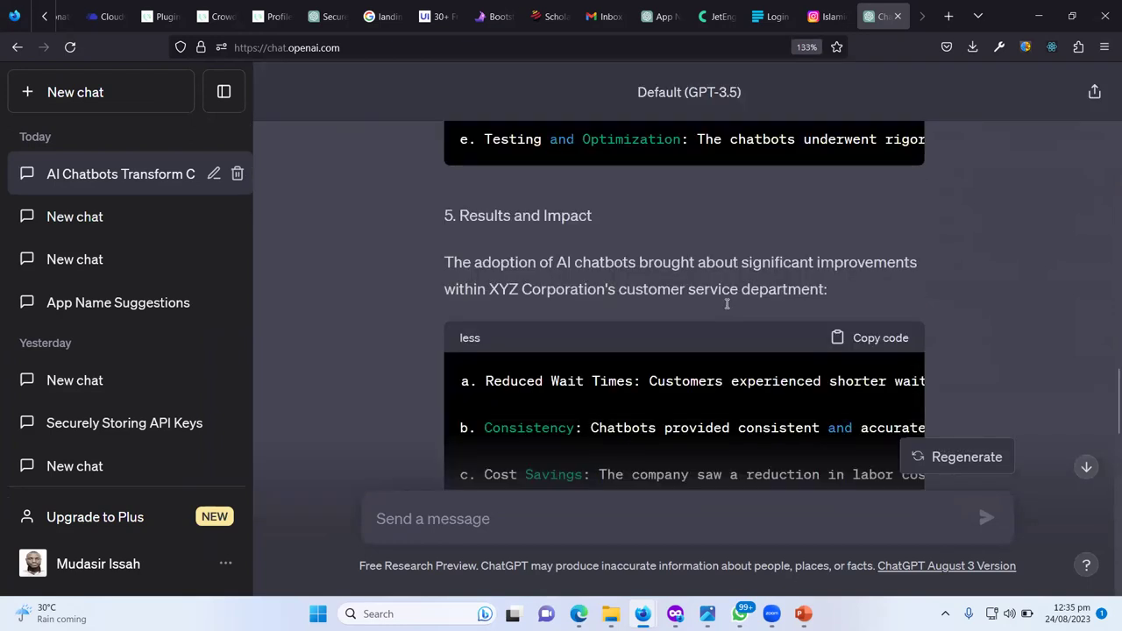
scroll(726, 303, up, 8)
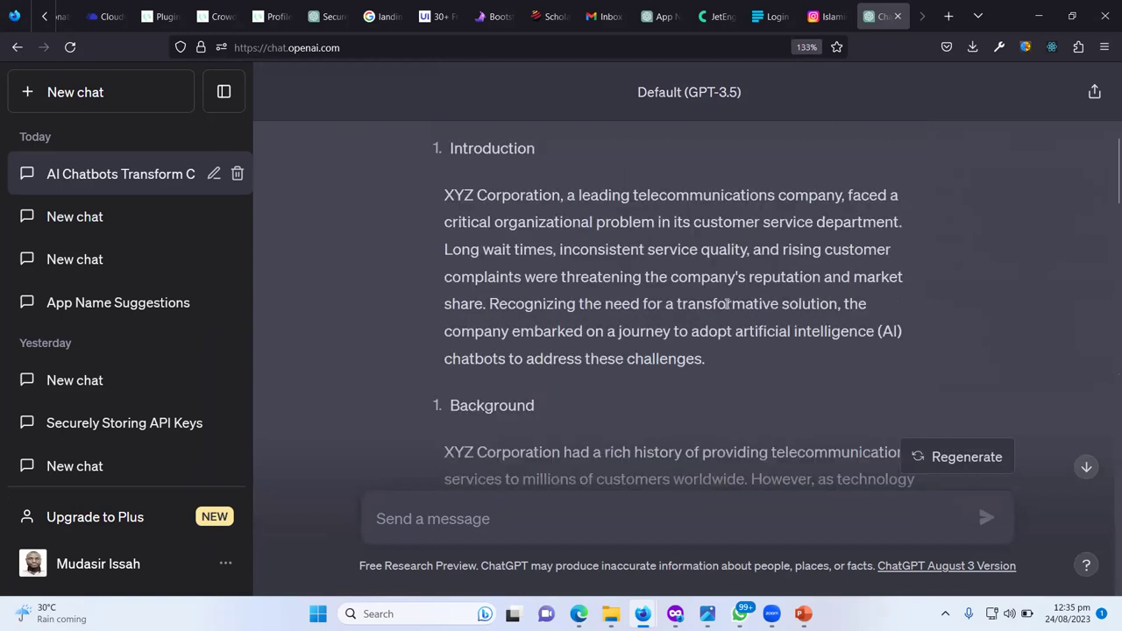
scroll(726, 304, down, 2)
scroll(727, 303, down, 2)
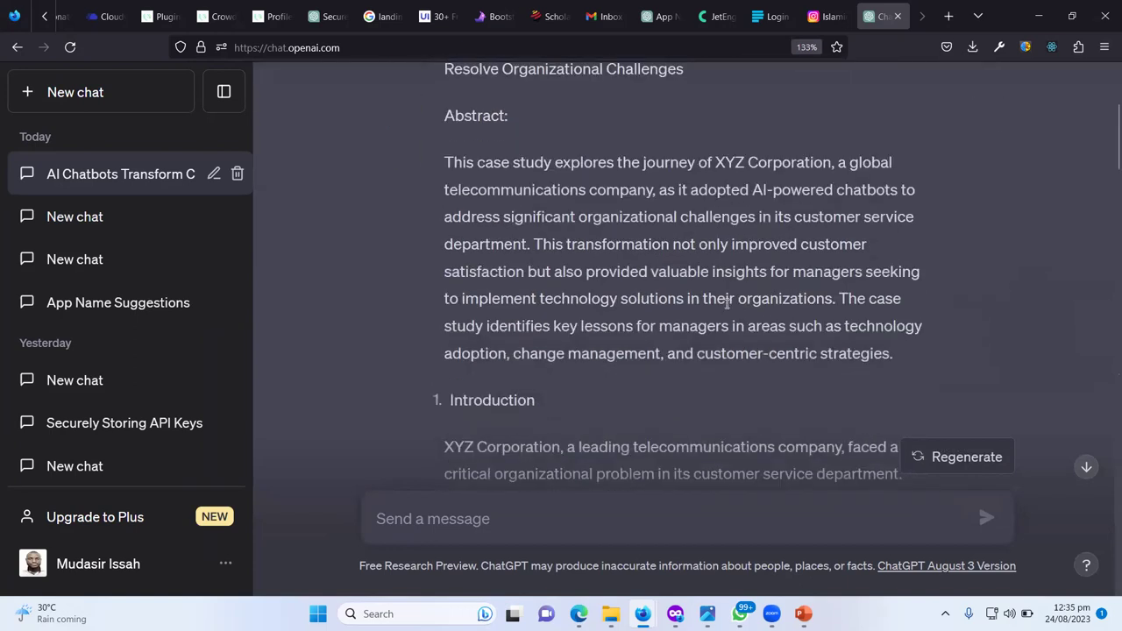
scroll(726, 305, up, 3)
scroll(725, 302, up, 2)
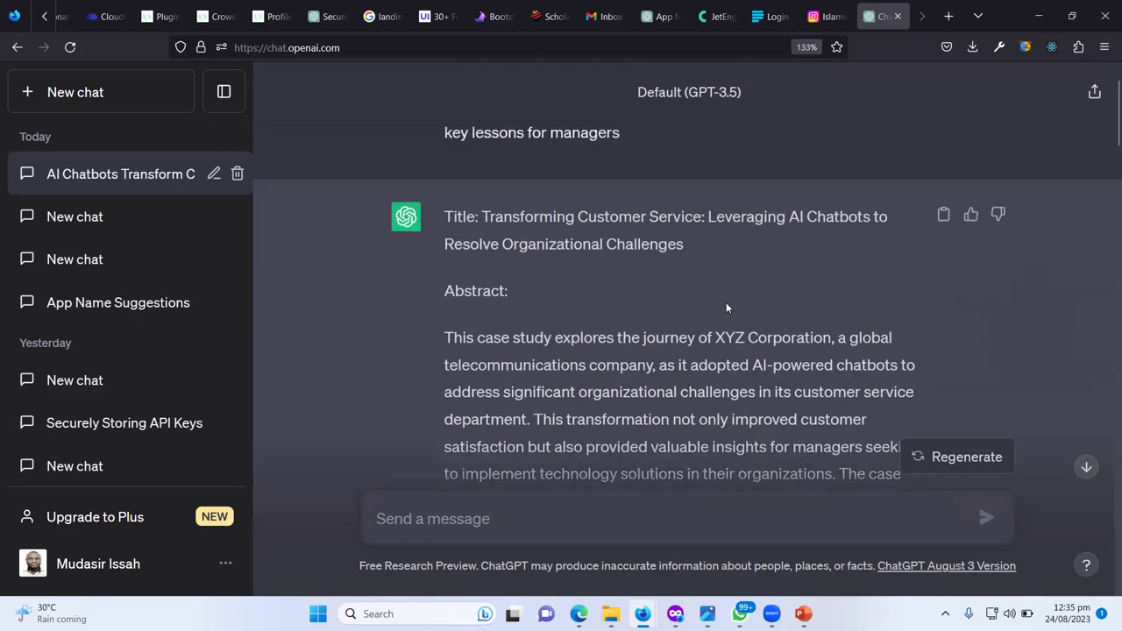
scroll(726, 302, down, 3)
scroll(727, 303, down, 1)
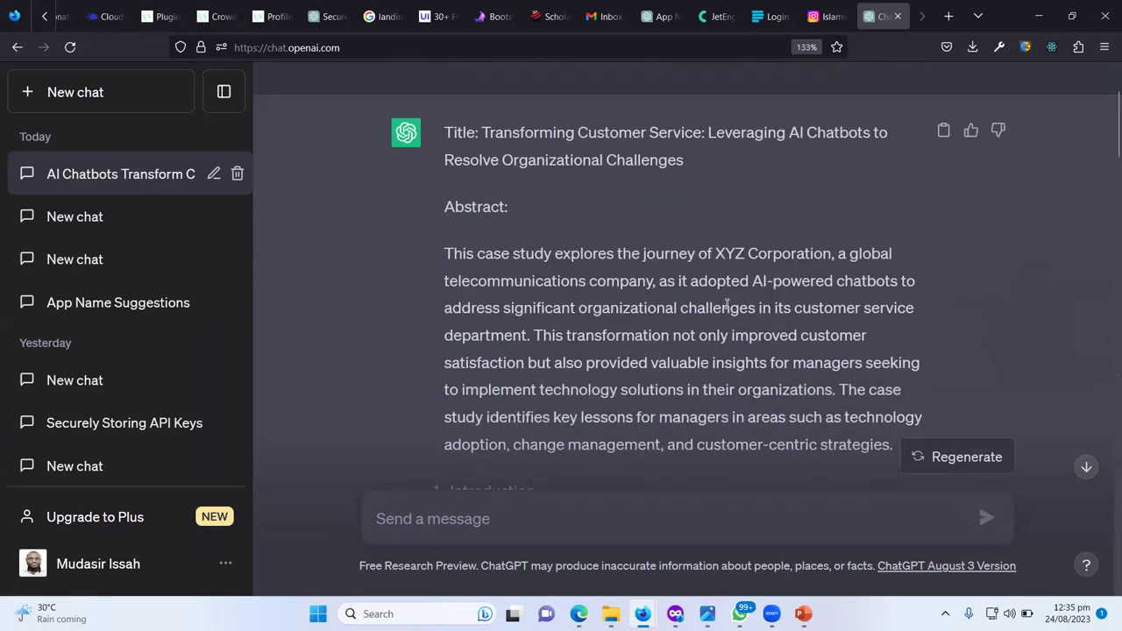
scroll(727, 303, down, 2)
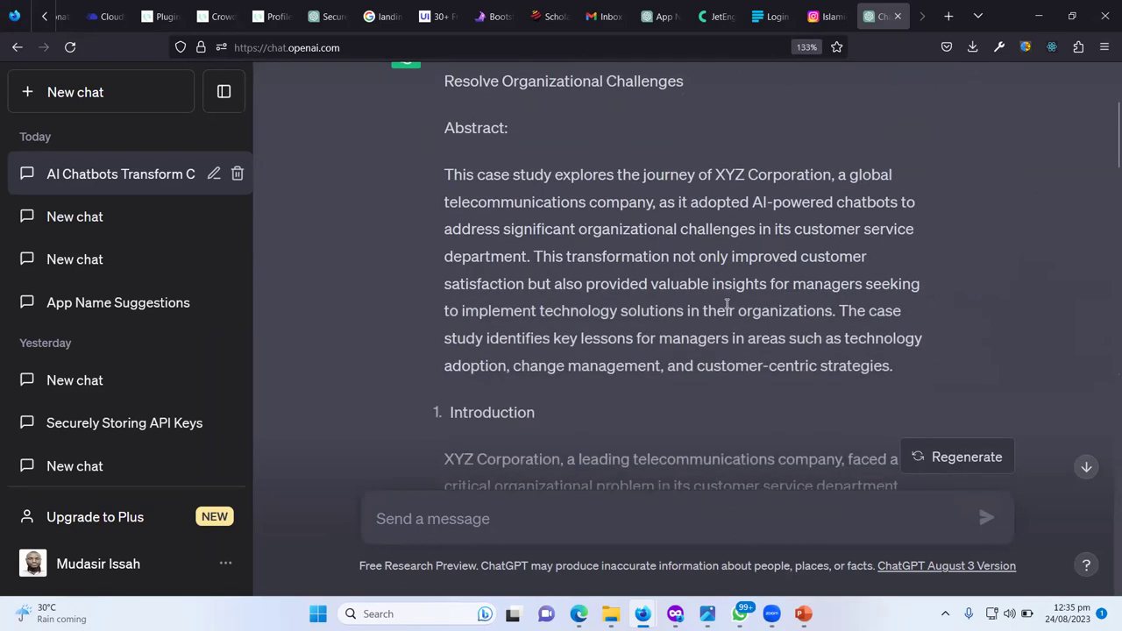